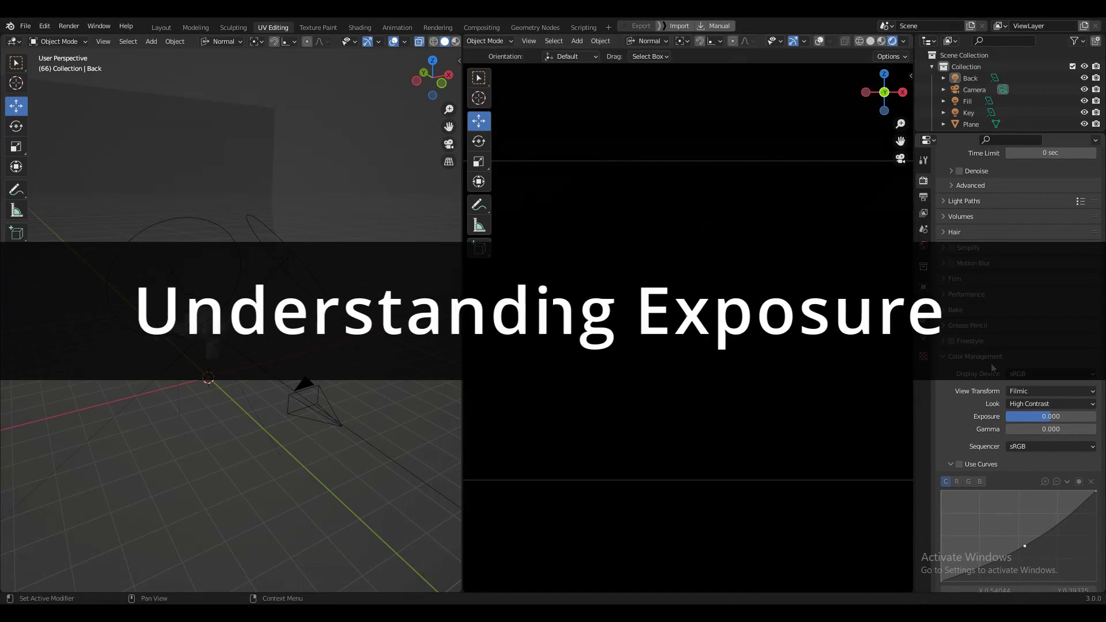
# Step: Drag the Color Management Exposure up to about 6 to overexpose the render
pyautogui.moveTo(1051, 416)
pyautogui.mouseDown()
pyautogui.moveTo(1083, 416)
pyautogui.moveTo(1057, 415)
pyautogui.moveTo(1077, 416)
pyautogui.moveTo(1049, 432)
pyautogui.moveTo(1049, 416)
pyautogui.mouseUp()
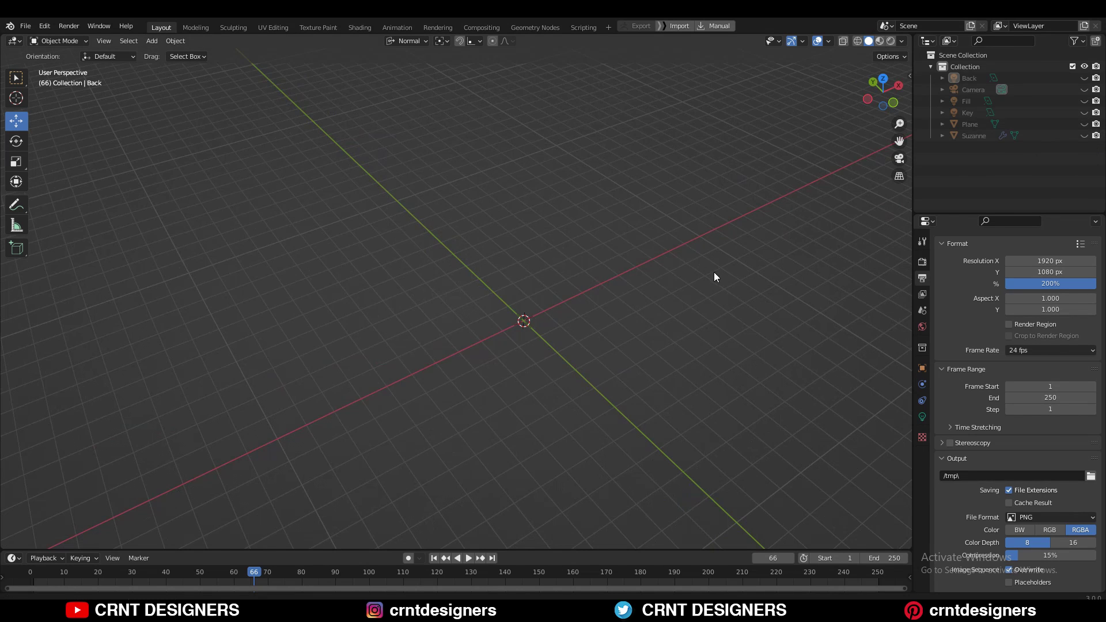
# Step: Unhide Suzanne, the backdrop Plane, the Camera, and the Key, Fill and Back lights in the Outliner
pyautogui.click(1084, 135)
pyautogui.moveTo(681, 267); pyautogui.dragTo(697, 230, button='middle')
pyautogui.scroll(3, 684, 237)
pyautogui.click(1084, 124)
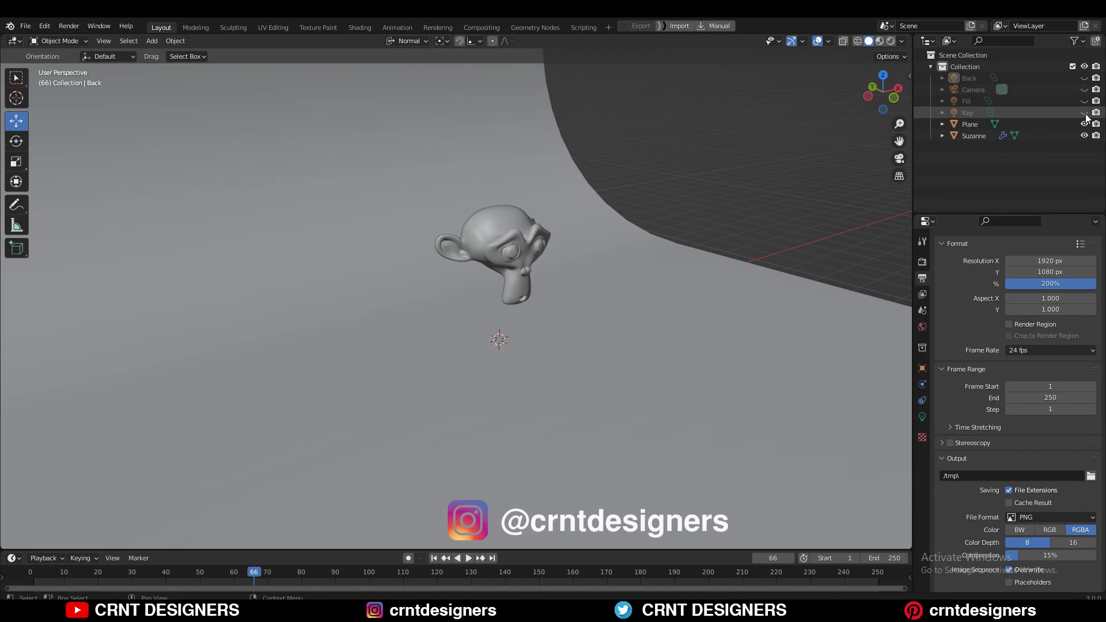
pyautogui.click(1084, 89)
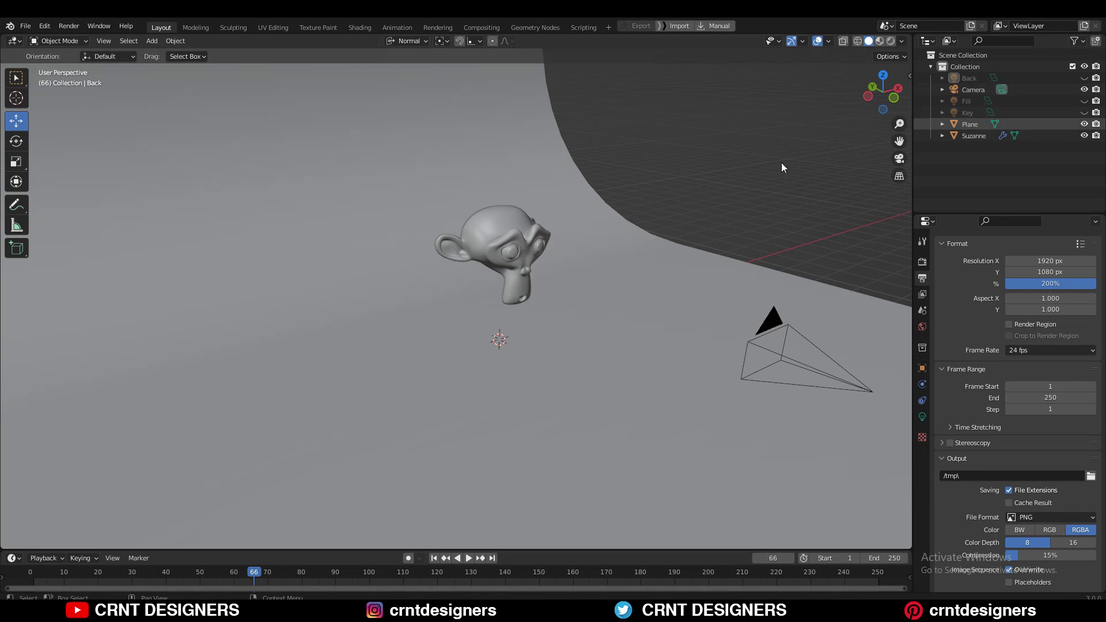
pyautogui.moveTo(781, 162); pyautogui.dragTo(708, 271, button='middle')
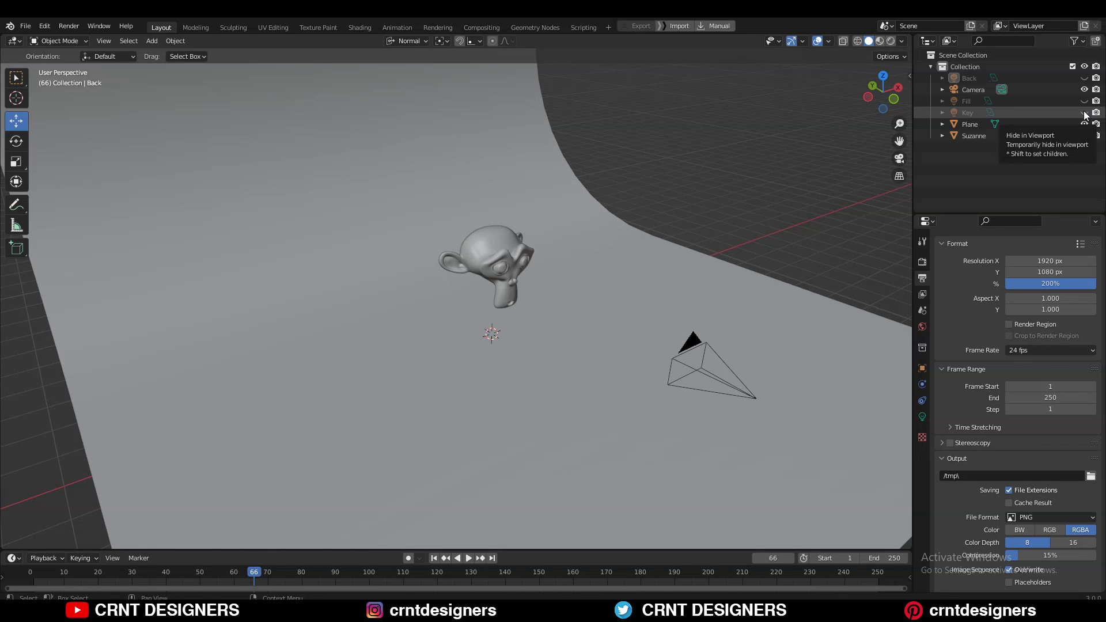
pyautogui.click(1085, 112)
pyautogui.click(1084, 101)
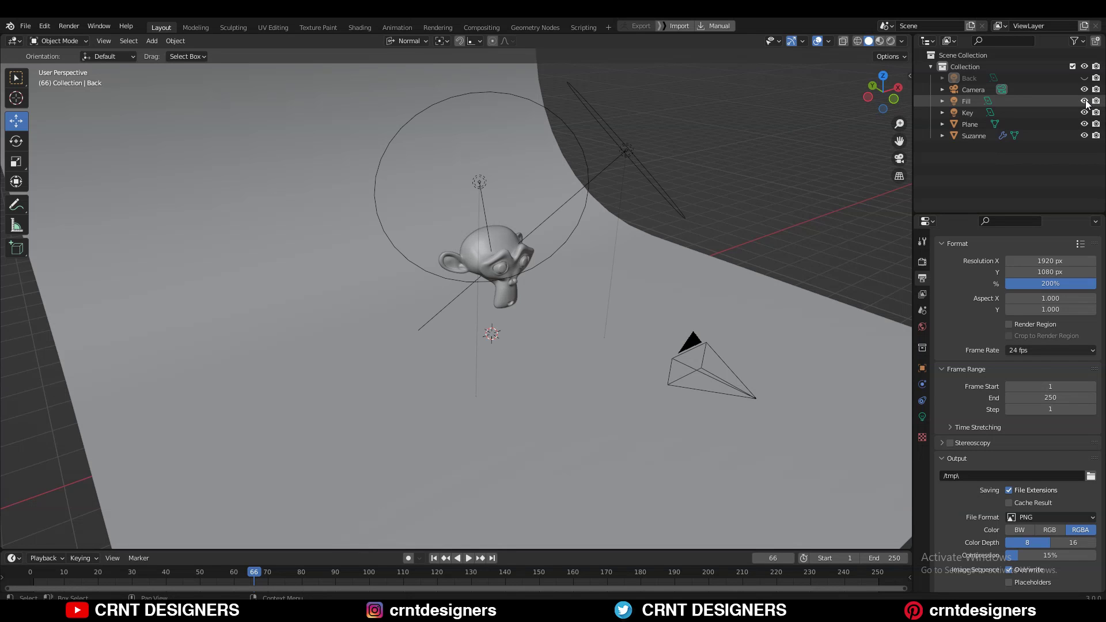
pyautogui.click(1085, 78)
pyautogui.moveTo(719, 282); pyautogui.dragTo(883, 167, button='middle')
# Step: View through the camera in Rendered shading with overlays off, then select the Fill light
pyautogui.click(899, 159)
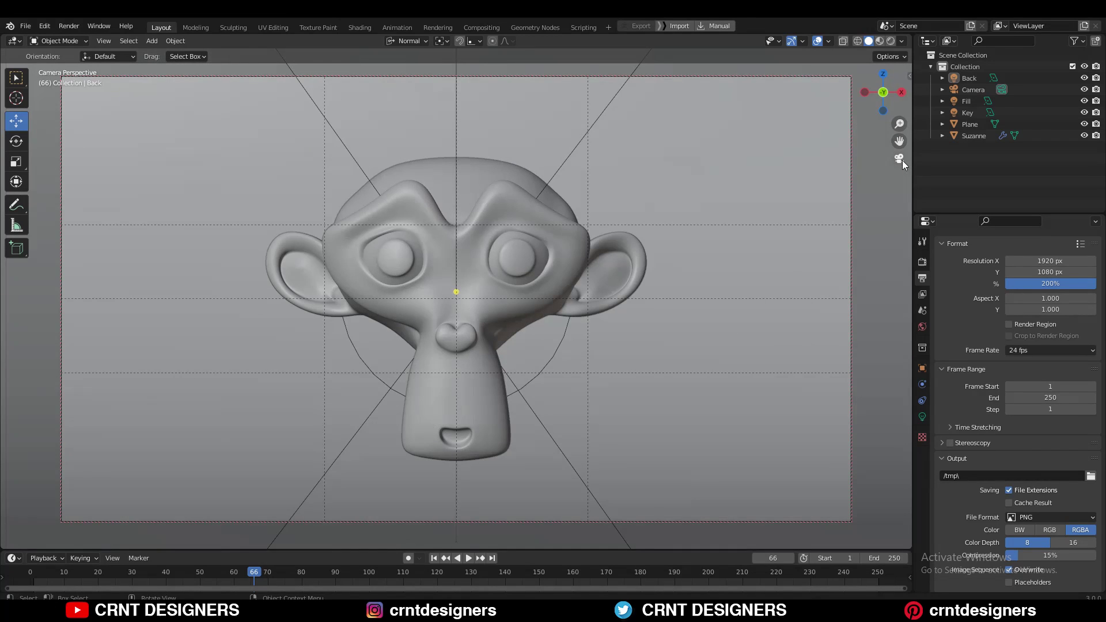
pyautogui.click(892, 40)
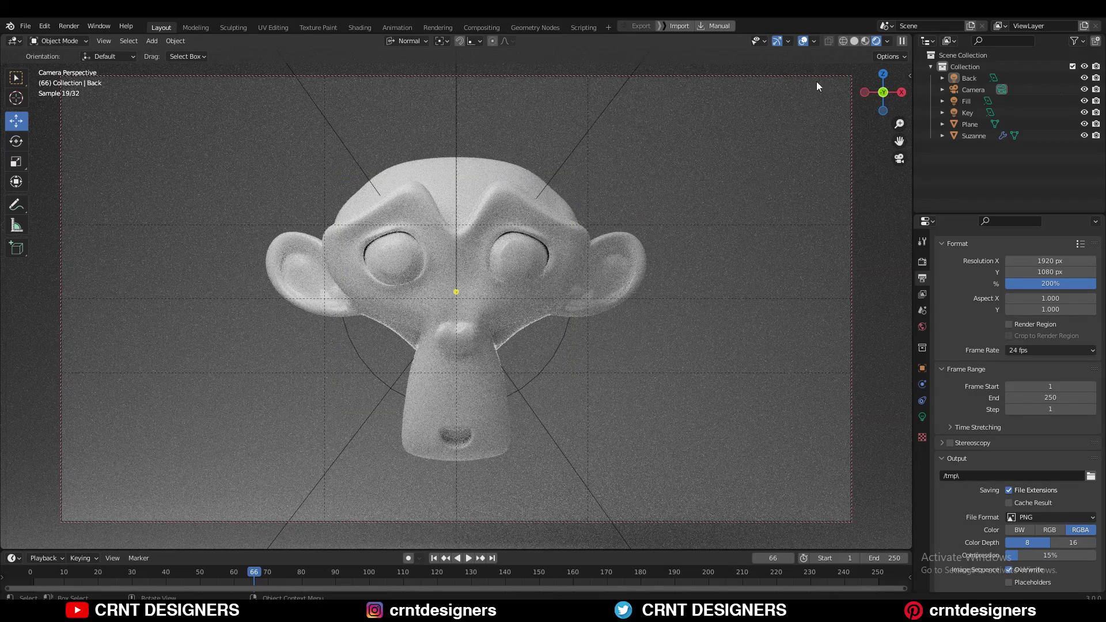
pyautogui.click(803, 41)
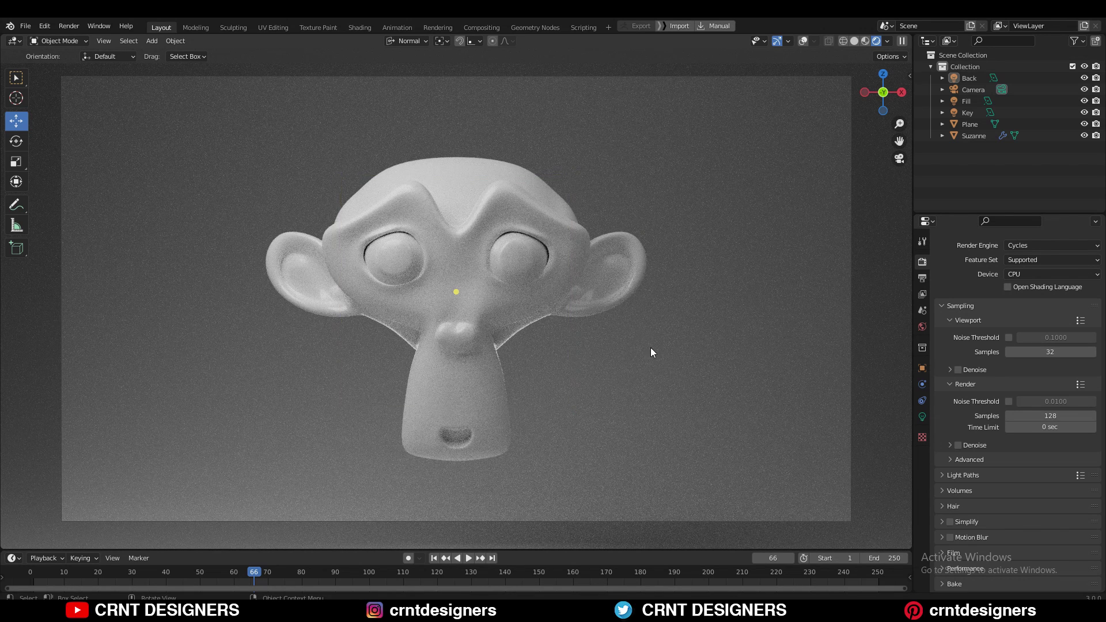
pyautogui.click(1044, 101)
# Step: In UV Editing, check the Key and Back lights, render the right view, and orbit the left into perspective
pyautogui.click(273, 27)
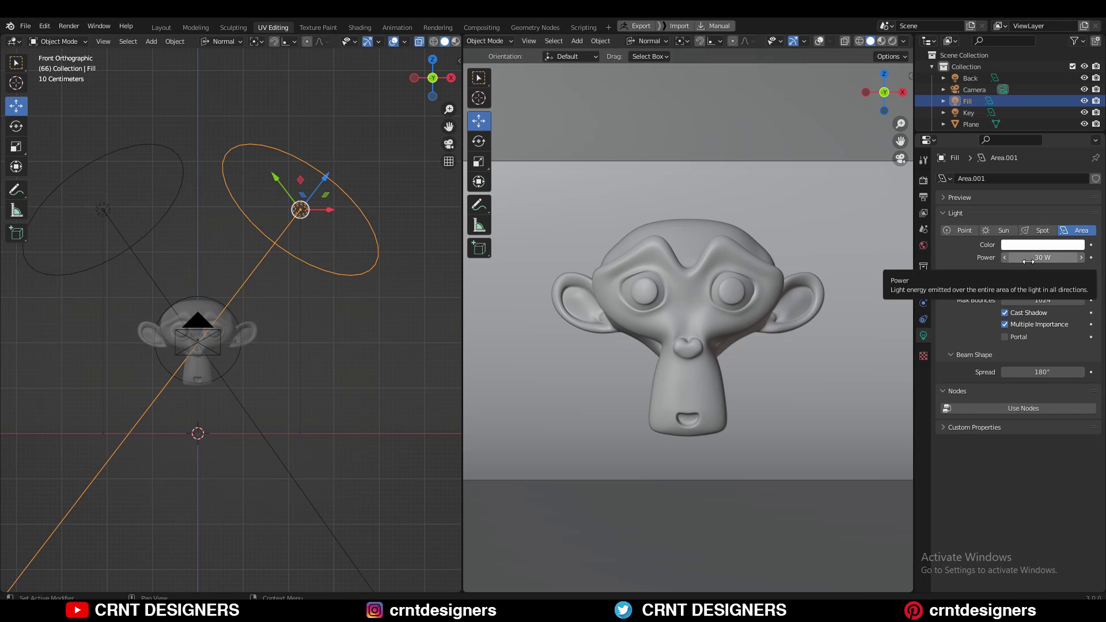
pyautogui.click(972, 114)
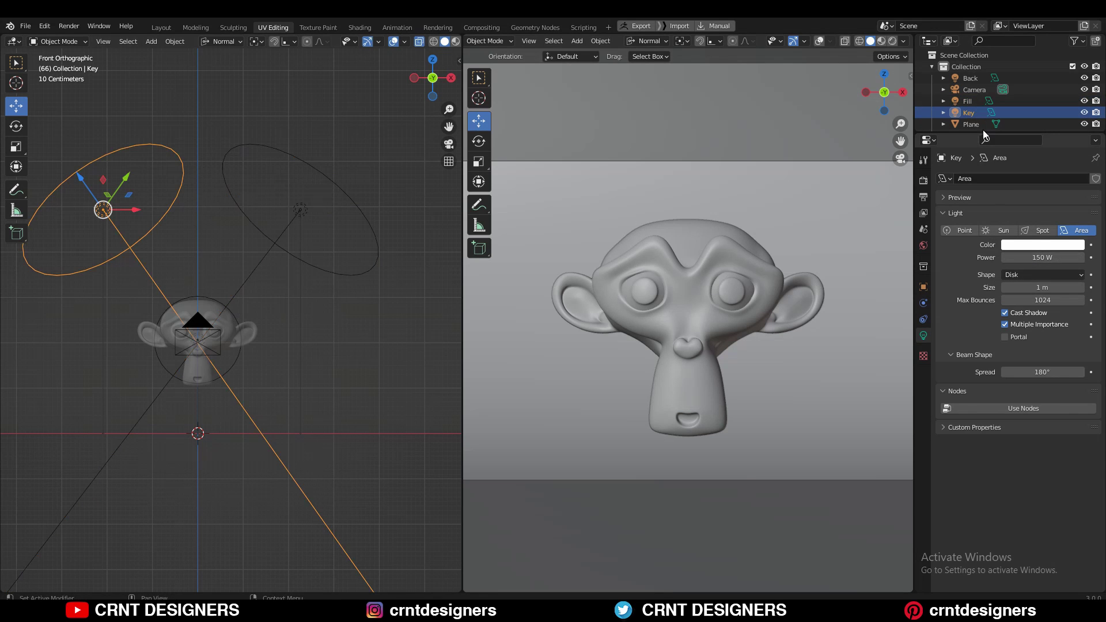
pyautogui.click(893, 42)
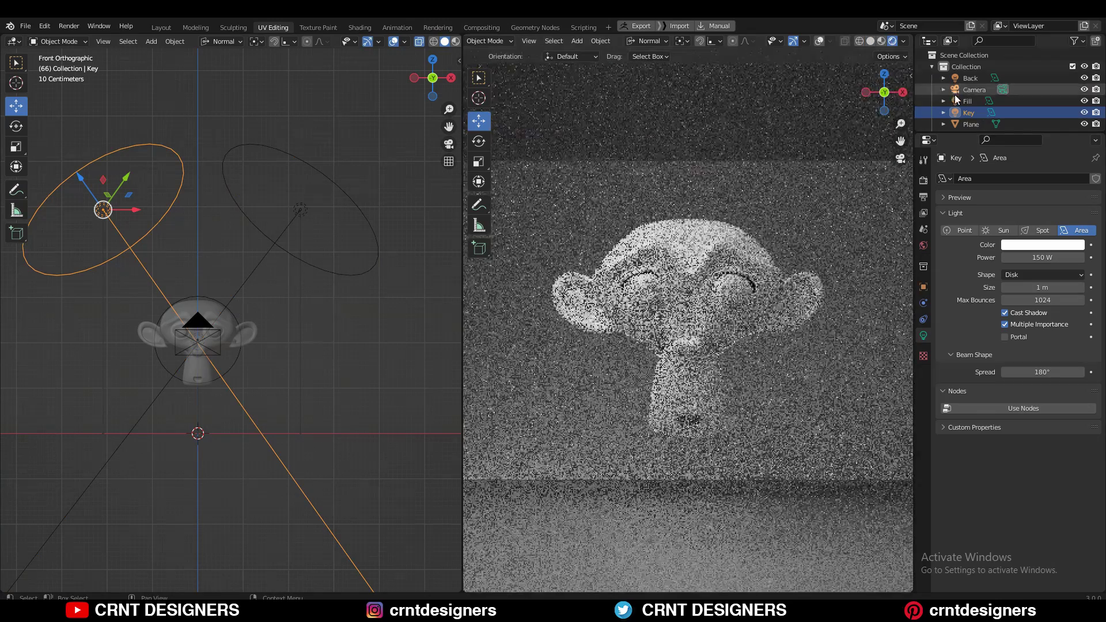
pyautogui.click(966, 80)
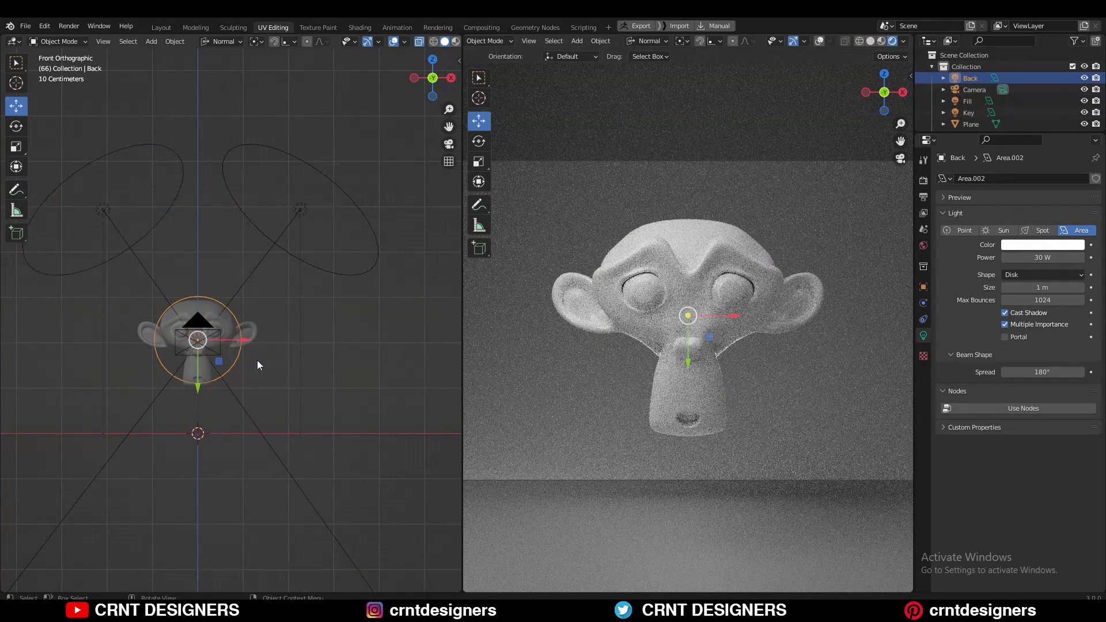
pyautogui.scroll(-3, 232, 337)
pyautogui.moveTo(233, 337); pyautogui.dragTo(719, 272, button='middle')
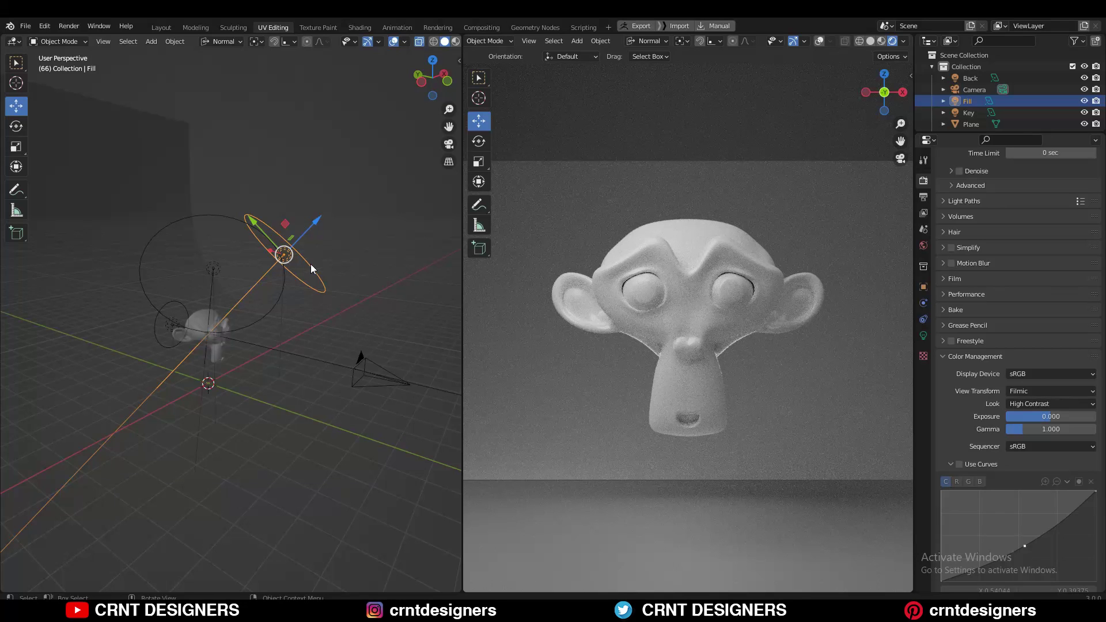
# Step: Select the camera and enable Depth of Field, keeping 10 m focus distance and f-stop 2.8
pyautogui.click(362, 360)
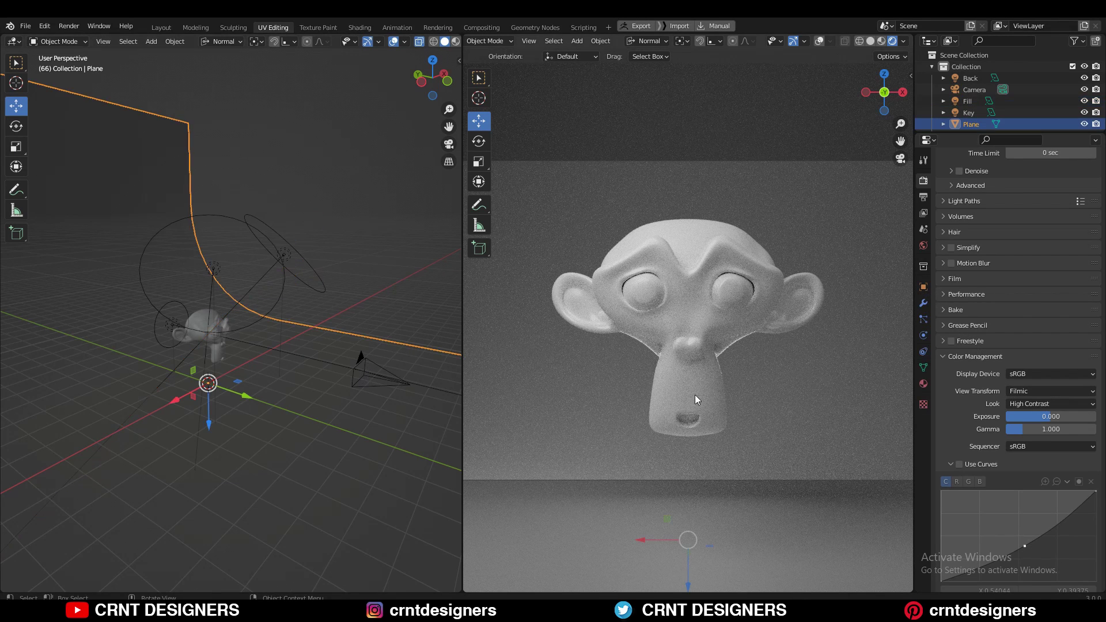
pyautogui.click(379, 385)
pyautogui.click(924, 335)
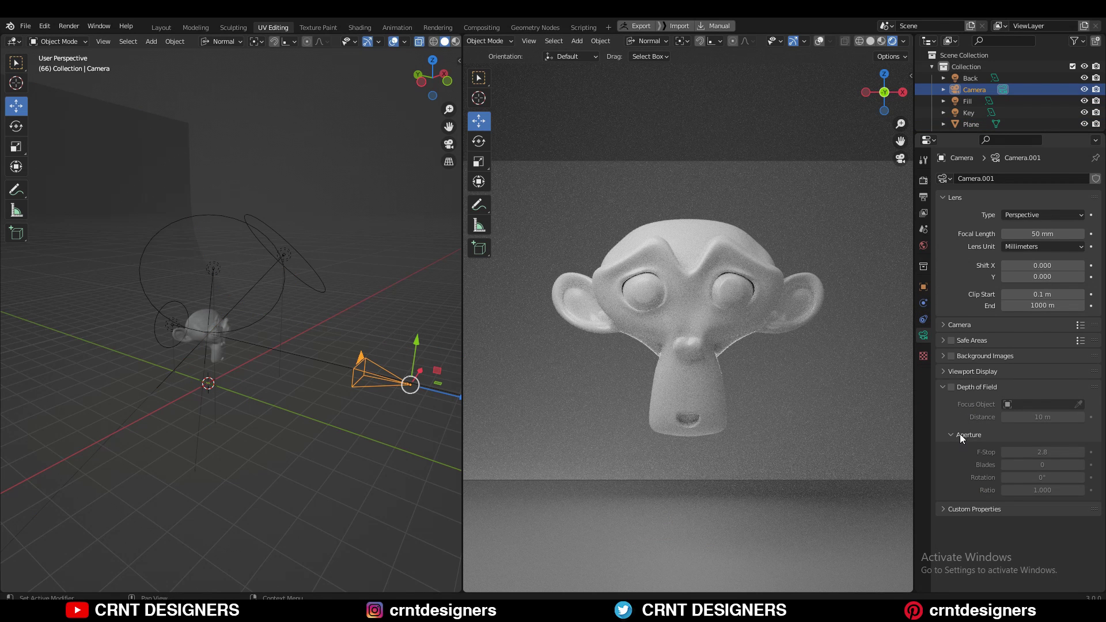
pyautogui.click(951, 387)
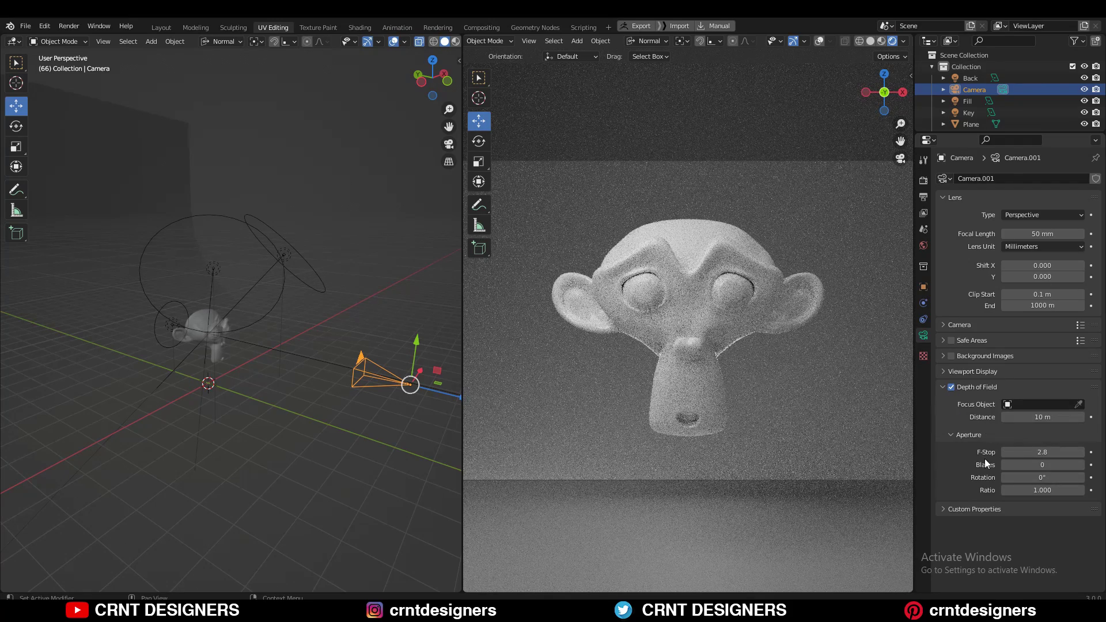
pyautogui.moveTo(357, 375); pyautogui.dragTo(391, 345, button='middle')
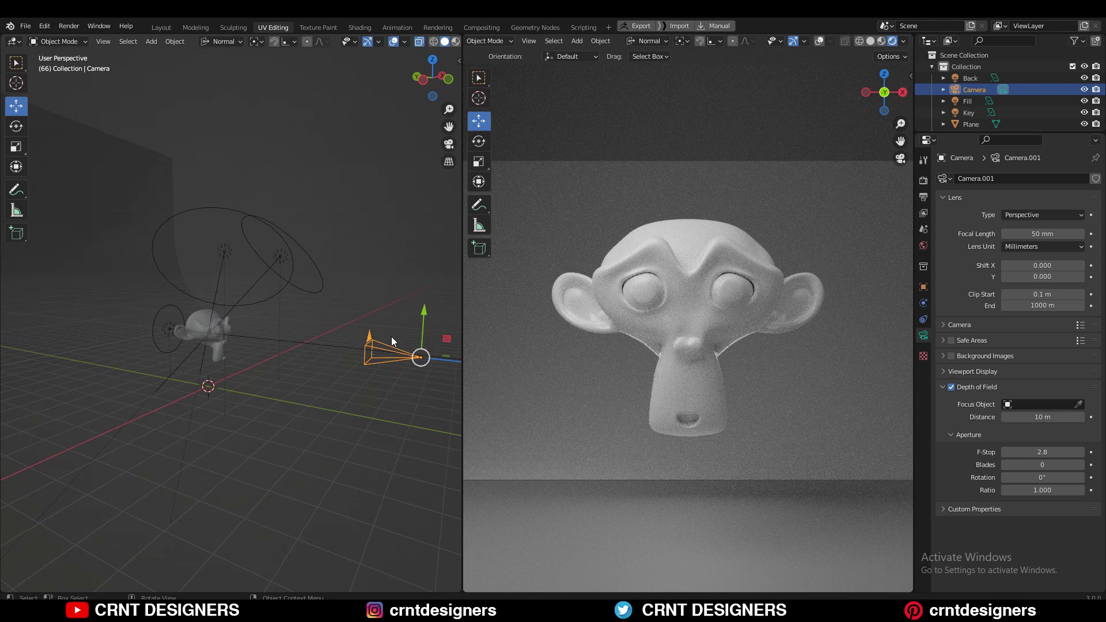
# Step: Show Render Properties scrolled to Color Management: Filmic, High Contrast, exposure 0.000, gamma 1.000
pyautogui.moveTo(390, 341); pyautogui.dragTo(398, 339, button='middle')
pyautogui.click(923, 181)
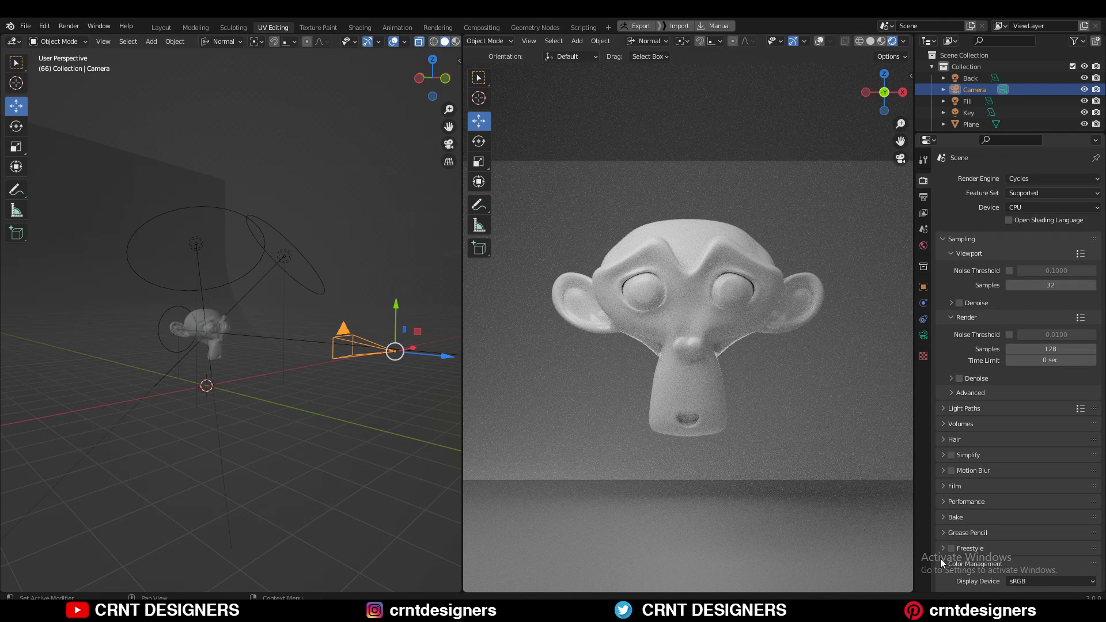
pyautogui.scroll(-15, 1038, 500)
pyautogui.scroll(-4, 1077, 490)
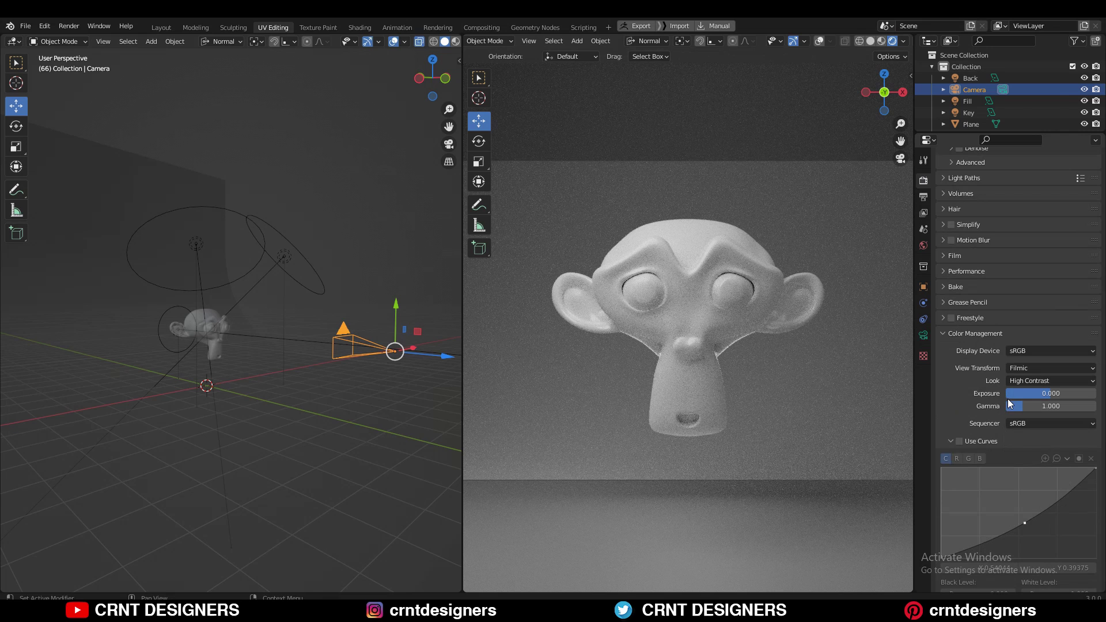
pyautogui.click(381, 275)
pyautogui.moveTo(381, 274); pyautogui.dragTo(374, 316, button='middle')
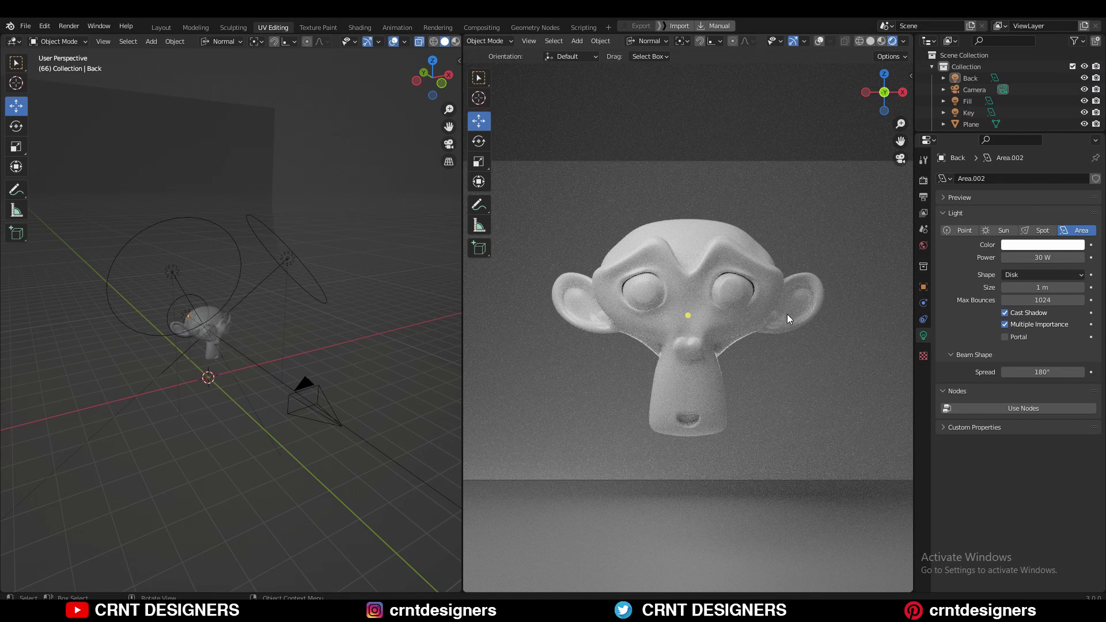
pyautogui.click(922, 181)
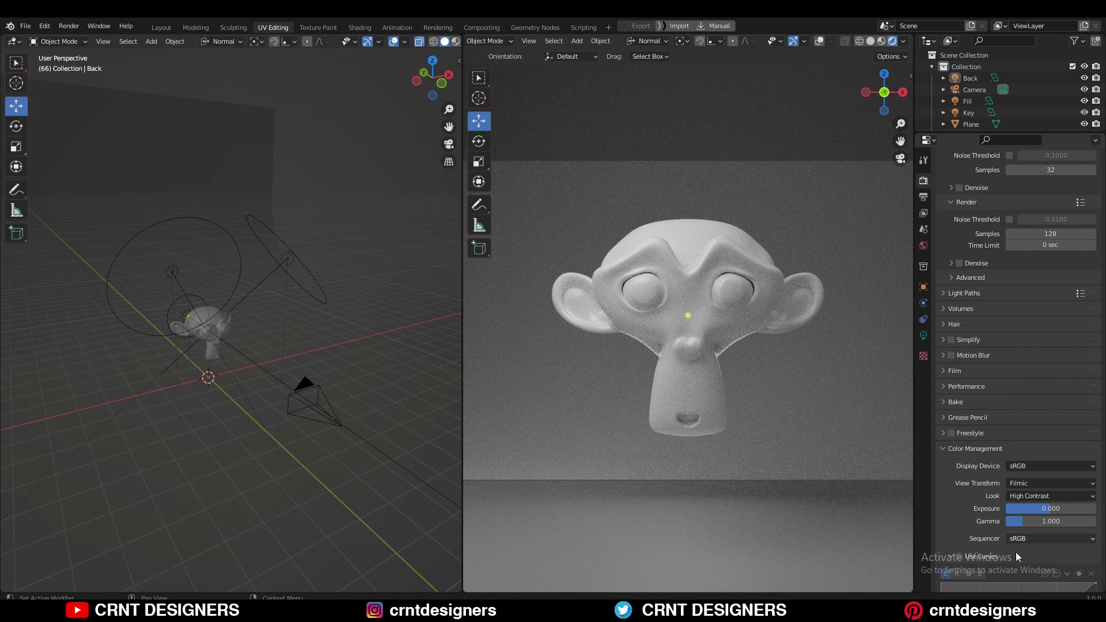
pyautogui.scroll(-4, 979, 507)
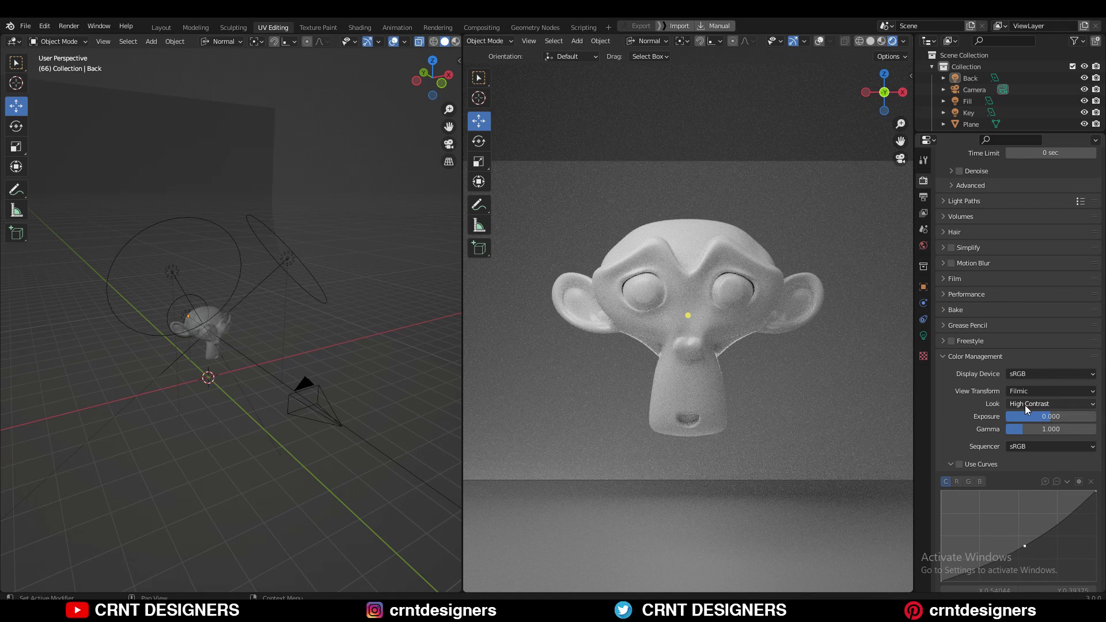
pyautogui.moveTo(1049, 420)
pyautogui.mouseDown()
pyautogui.moveTo(1066, 416)
pyautogui.moveTo(1033, 428)
pyautogui.mouseUp()
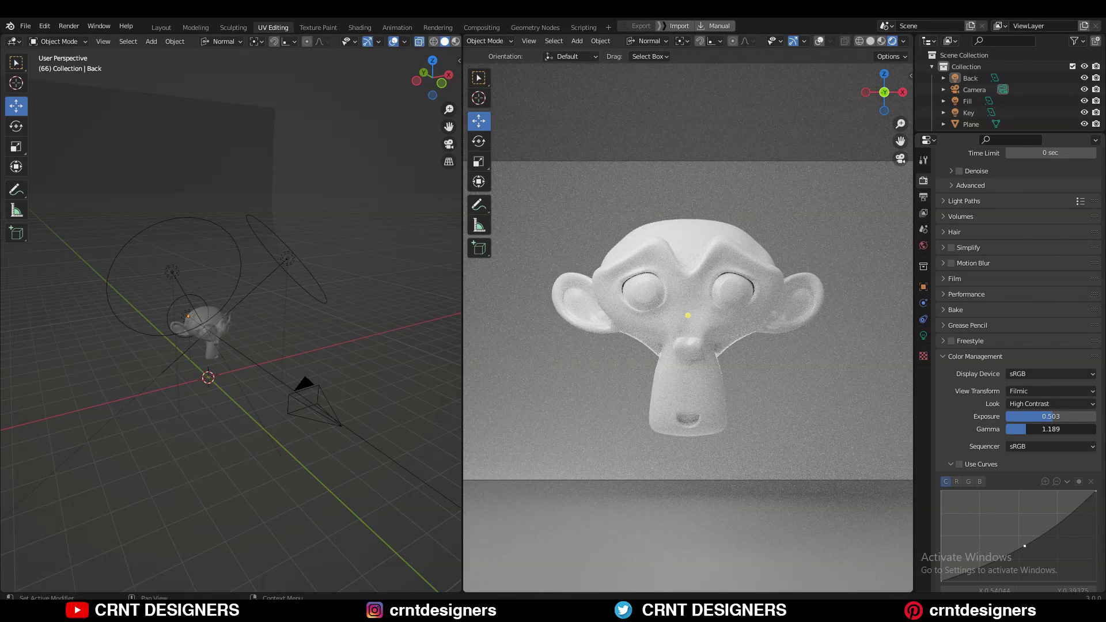
pyautogui.press('BackSpace')
pyautogui.press('BackSpace')
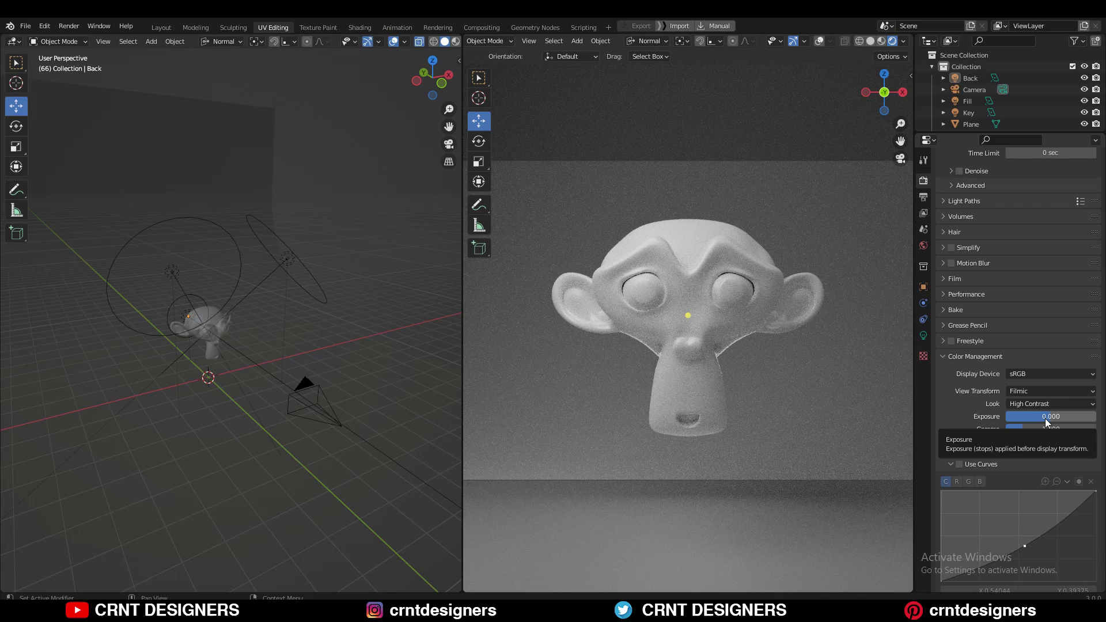
pyautogui.moveTo(1045, 418); pyautogui.dragTo(1011, 429)
pyautogui.hotkey('ctrl', 'z')
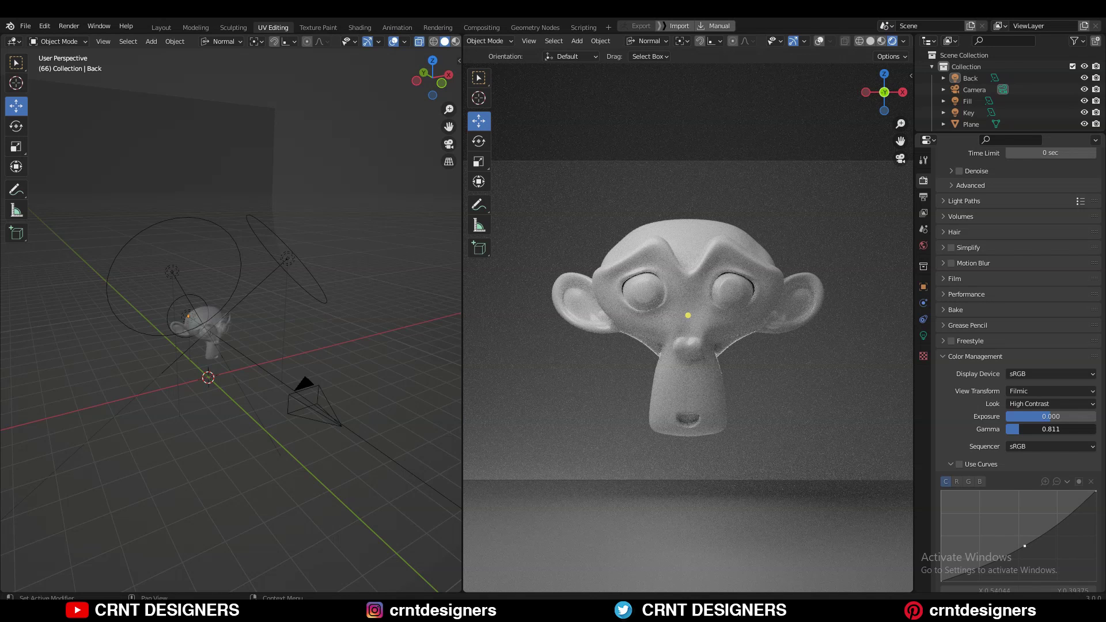
pyautogui.hotkey('ctrl', 'z')
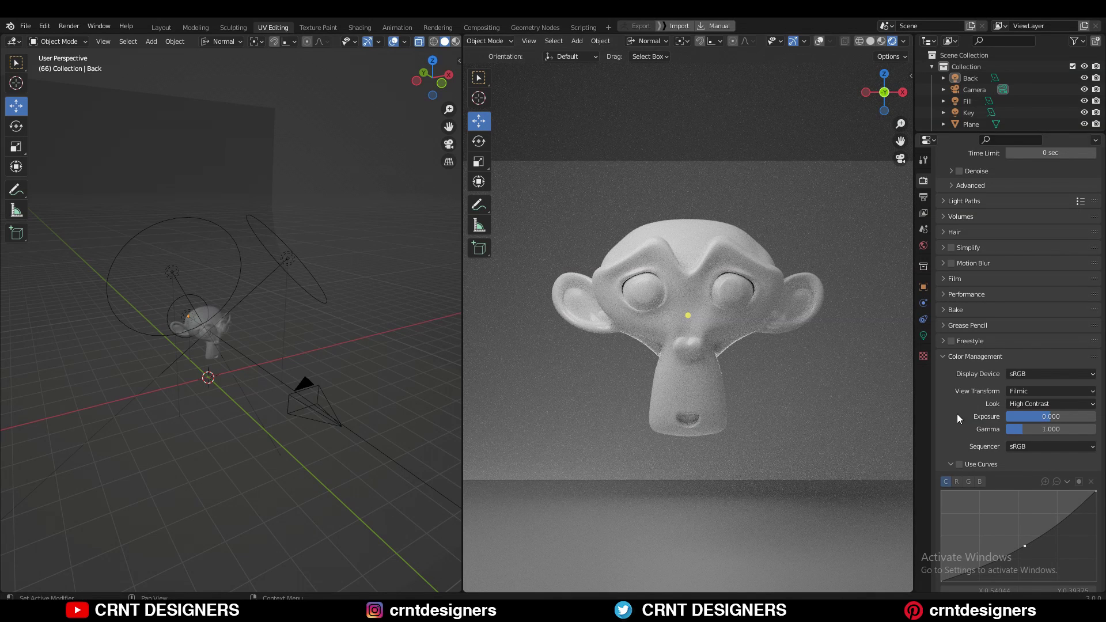
pyautogui.moveTo(1025, 429); pyautogui.dragTo(1006, 430)
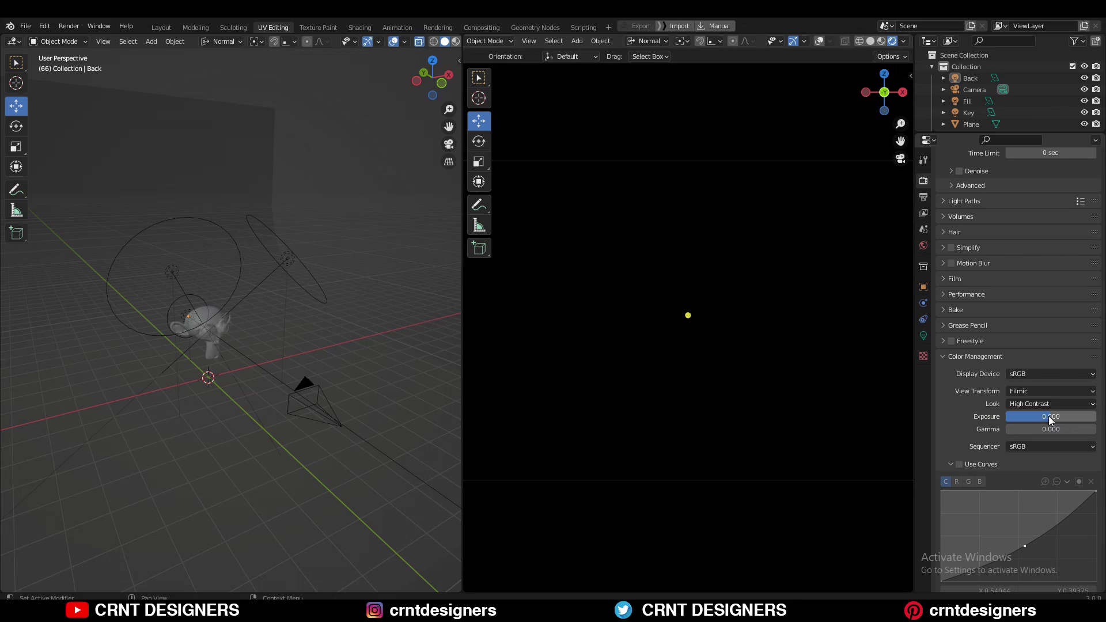
pyautogui.moveTo(1048, 416); pyautogui.dragTo(1076, 416)
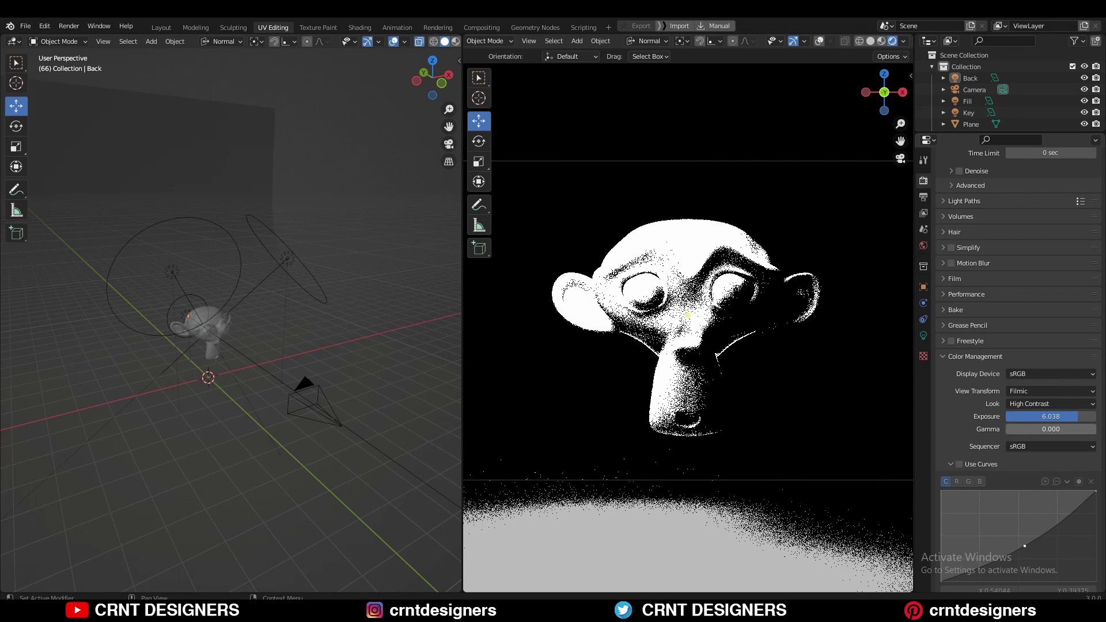
pyautogui.moveTo(1010, 428); pyautogui.dragTo(1030, 428)
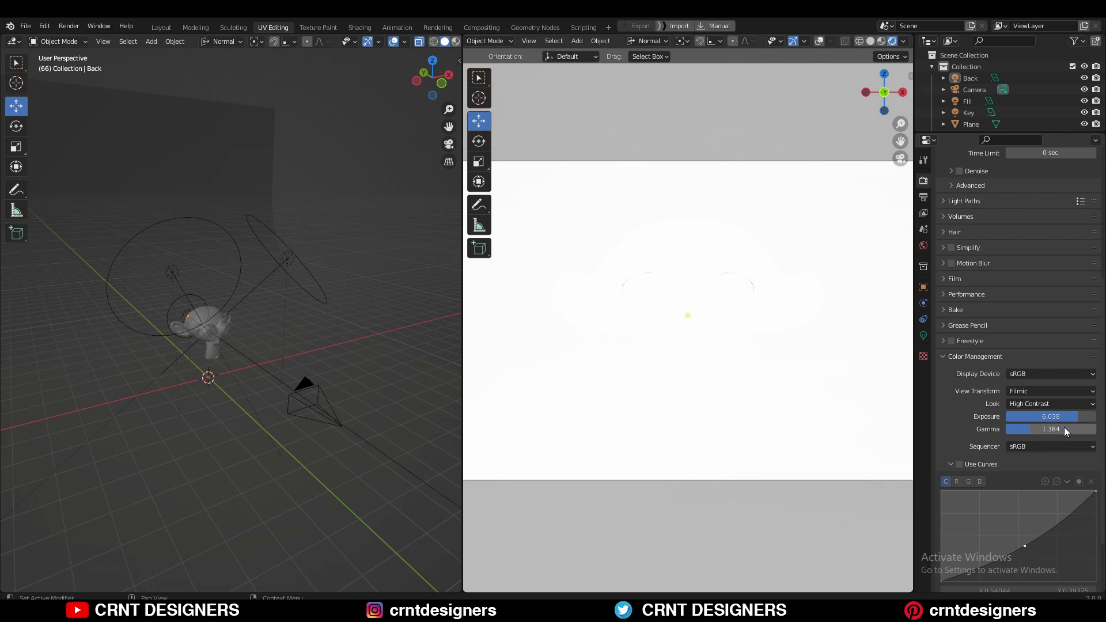
pyautogui.moveTo(1074, 415); pyautogui.dragTo(1013, 418)
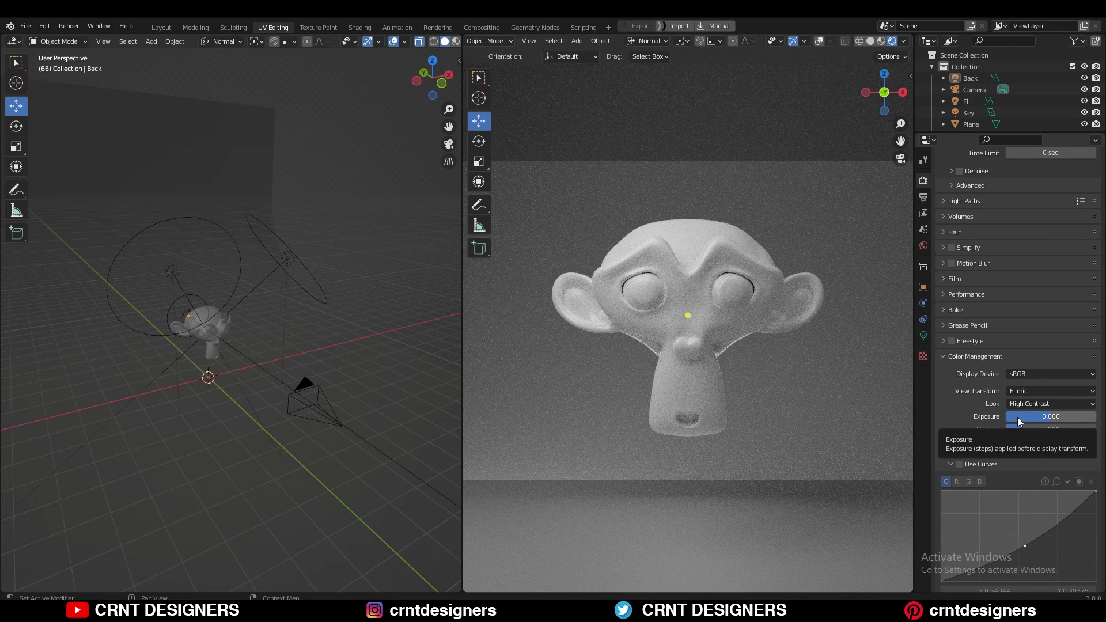
pyautogui.moveTo(245, 256); pyautogui.dragTo(323, 257, button='middle')
pyautogui.moveTo(283, 207); pyautogui.dragTo(259, 273)
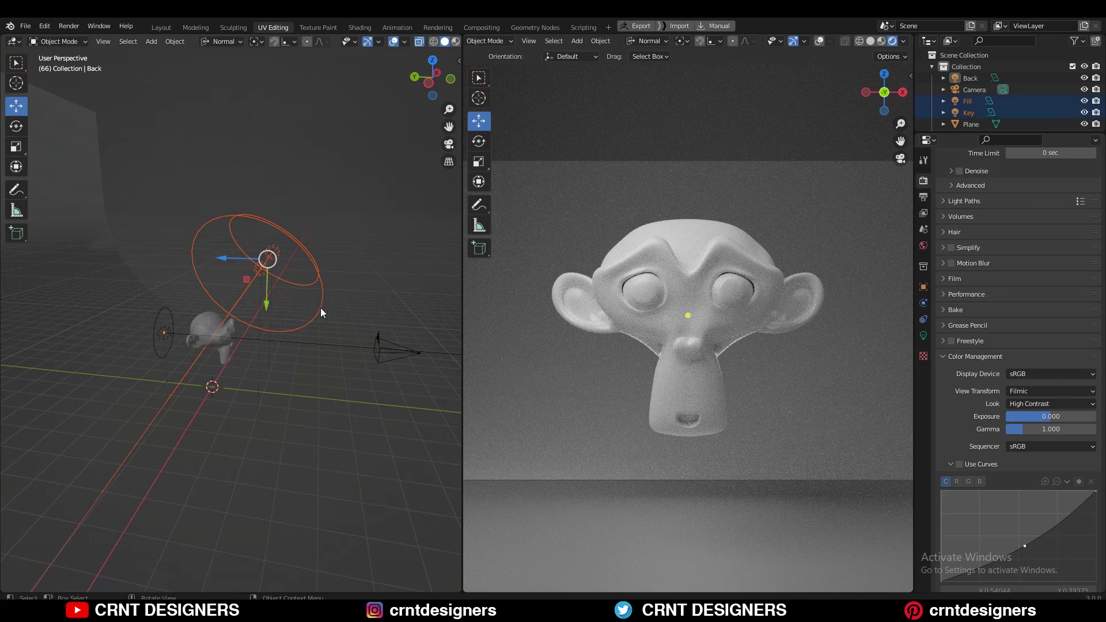
pyautogui.click(361, 248)
pyautogui.moveTo(362, 248); pyautogui.dragTo(345, 259, button='middle')
pyautogui.click(296, 247)
pyautogui.rightClick(392, 215)
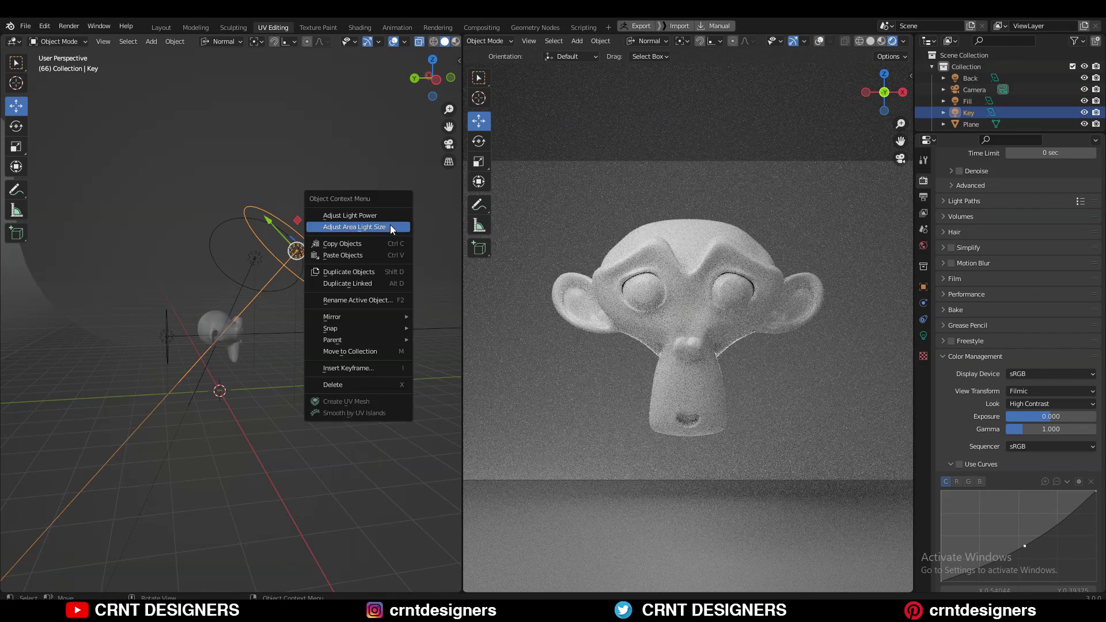
pyautogui.click(389, 216)
pyautogui.moveTo(360, 223)
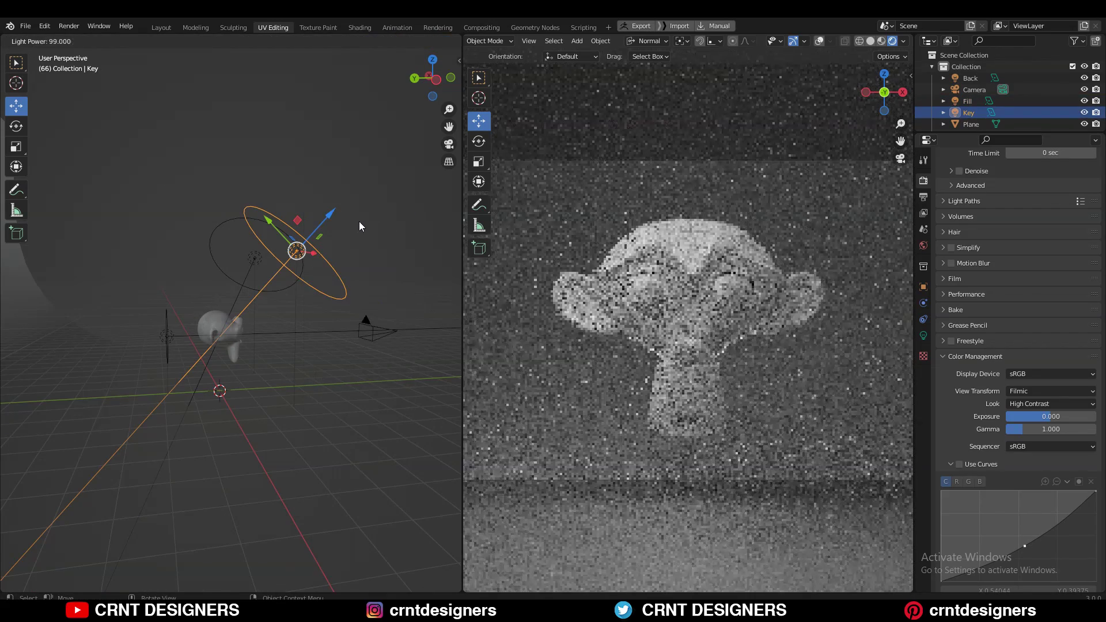
pyautogui.rightClick(299, 230)
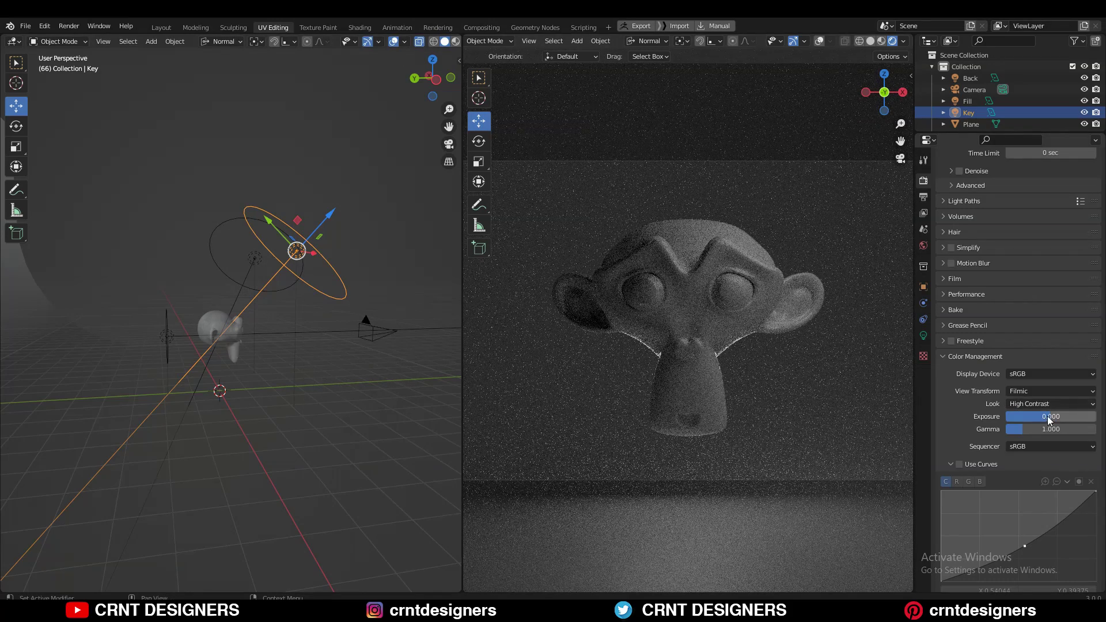
pyautogui.moveTo(1049, 418); pyautogui.dragTo(1077, 418)
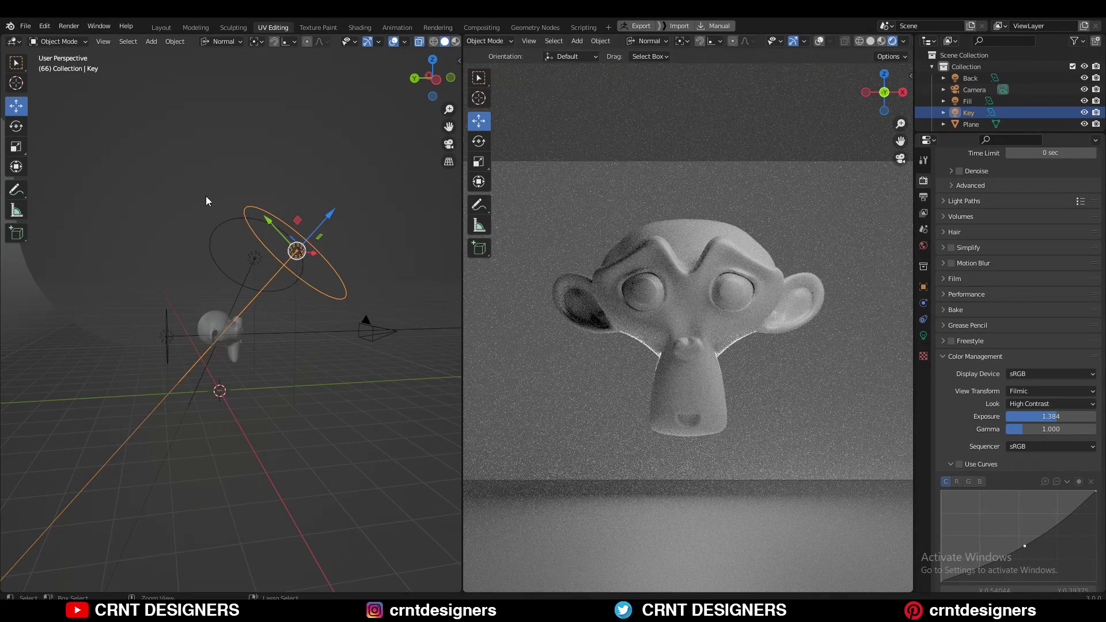
pyautogui.hotkey('ctrl', 'z')
pyautogui.click(258, 154)
pyautogui.moveTo(344, 219); pyautogui.dragTo(265, 236, button='middle')
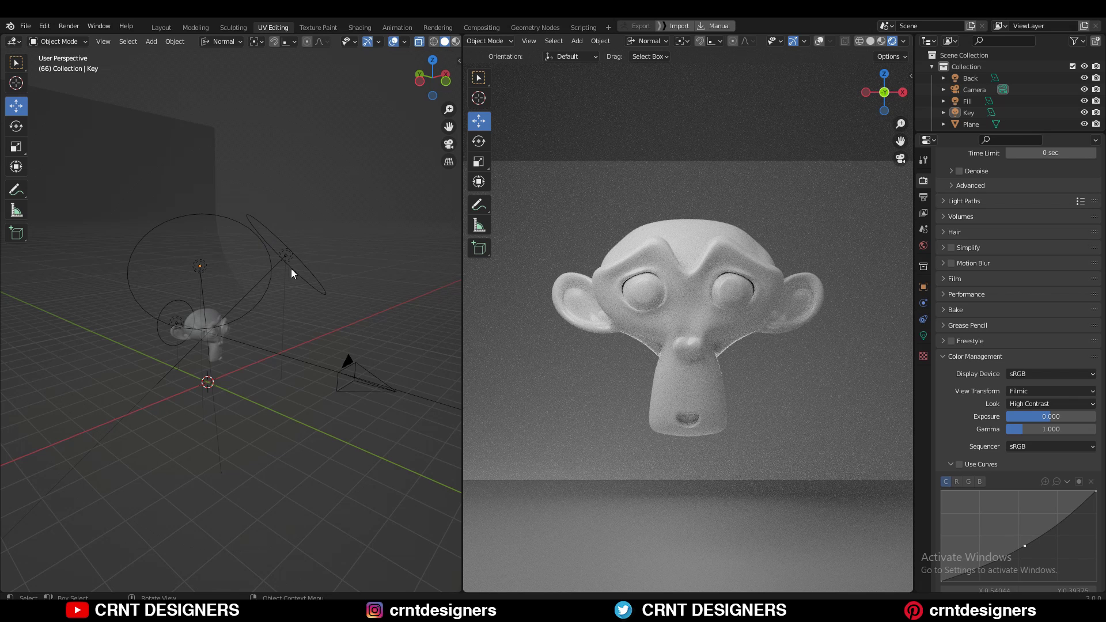
# Step: Raise Exposure to about 1.6, then drop it to about -4.4 to underexpose Suzanne
pyautogui.moveTo(292, 271); pyautogui.dragTo(303, 272, button='middle')
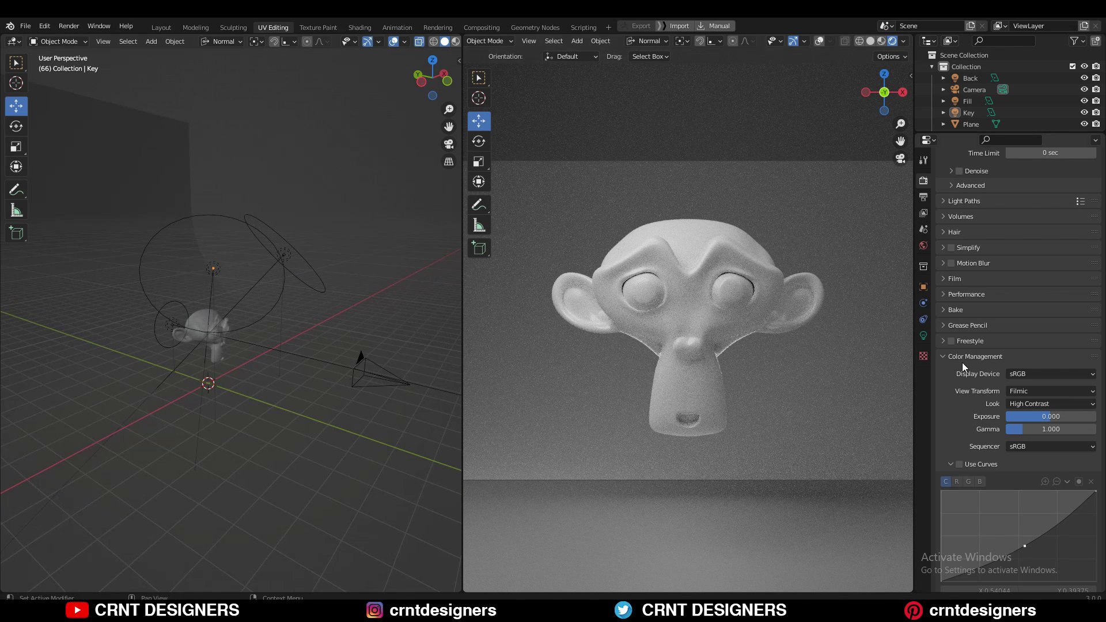
pyautogui.moveTo(1026, 416); pyautogui.dragTo(1085, 415)
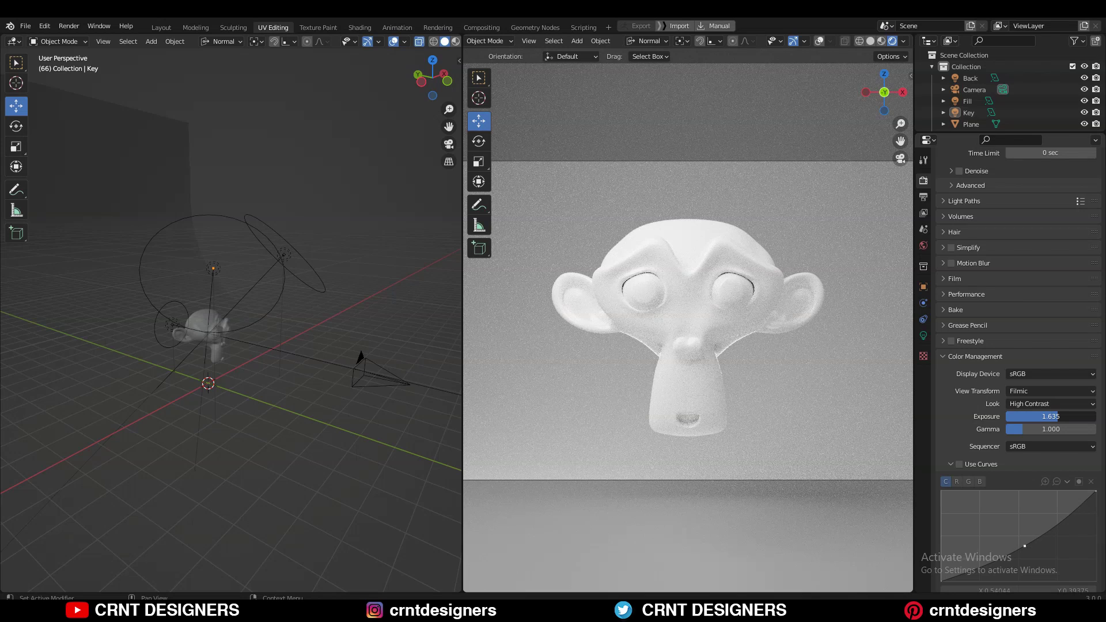
pyautogui.moveTo(1084, 416); pyautogui.dragTo(1071, 415)
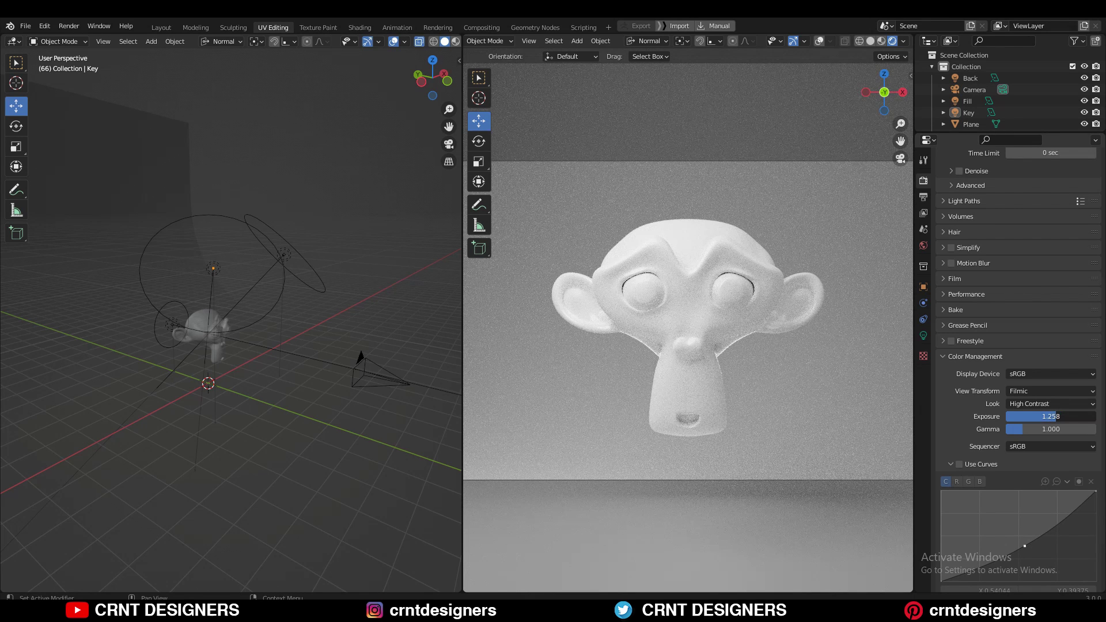
pyautogui.moveTo(1071, 416); pyautogui.dragTo(1028, 416)
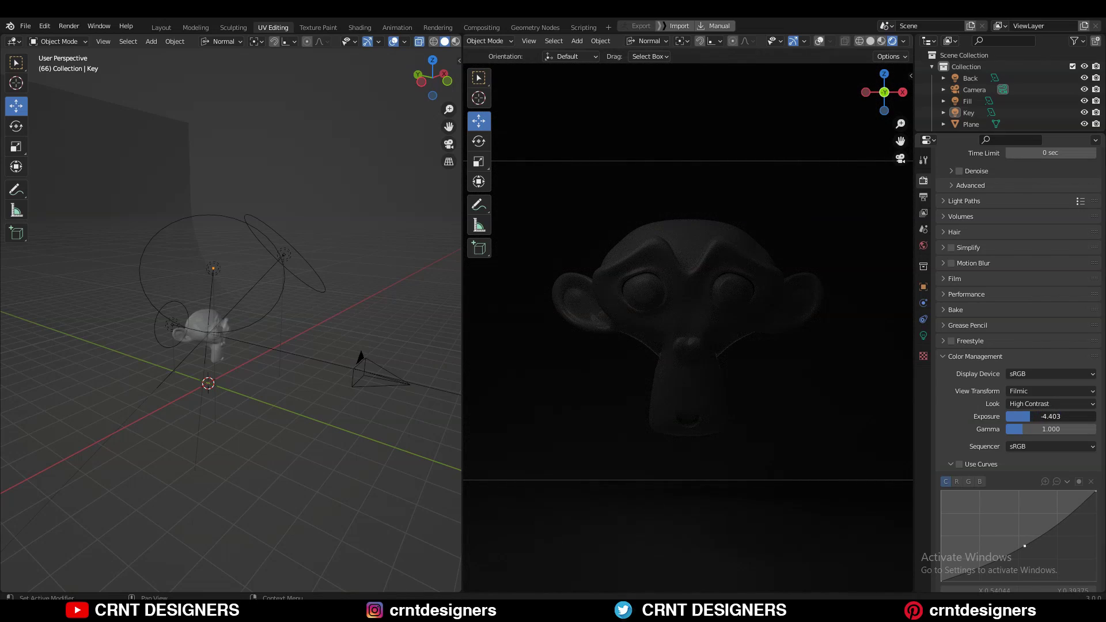